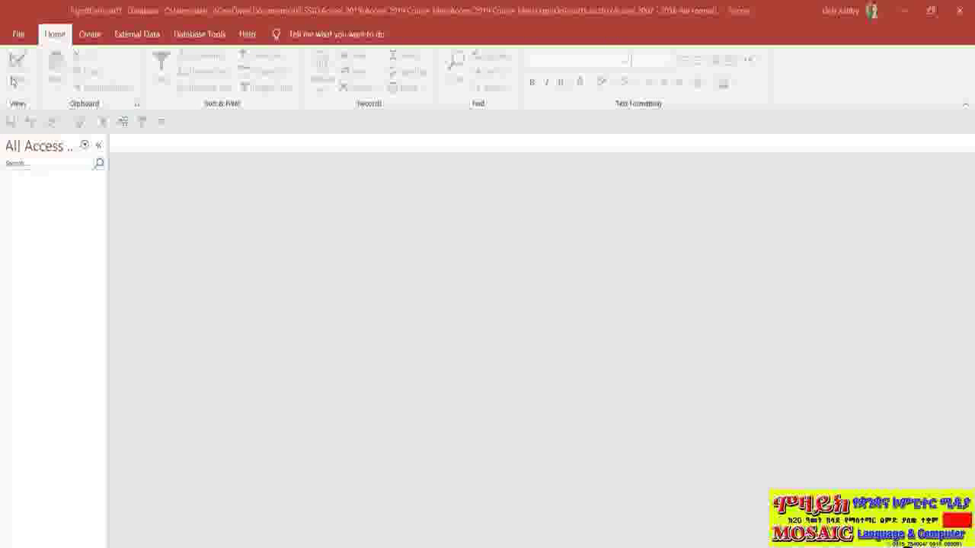
# Set the current database's application title to "Esprit De Tour - Trips of a Lifetime" in the Access options
pyautogui.click(19, 36)
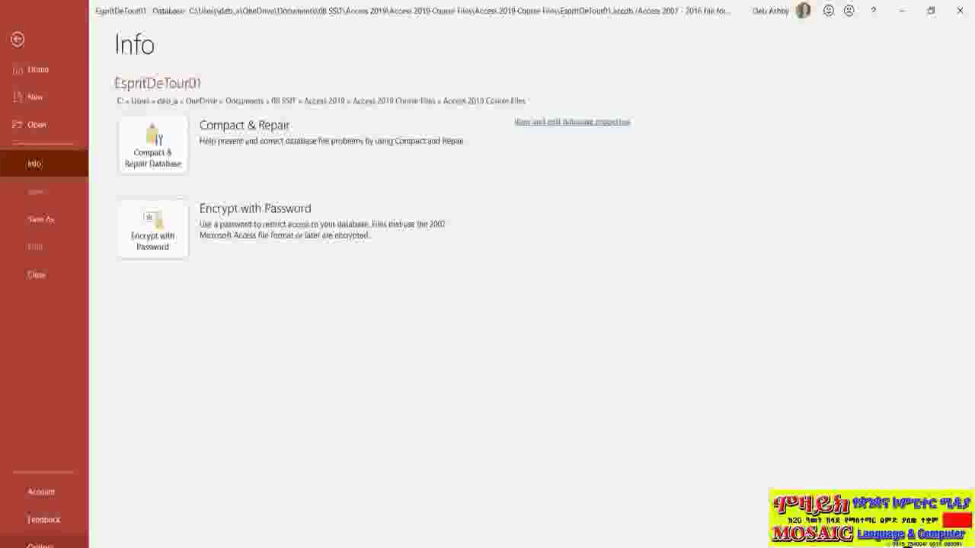
pyautogui.click(30, 542)
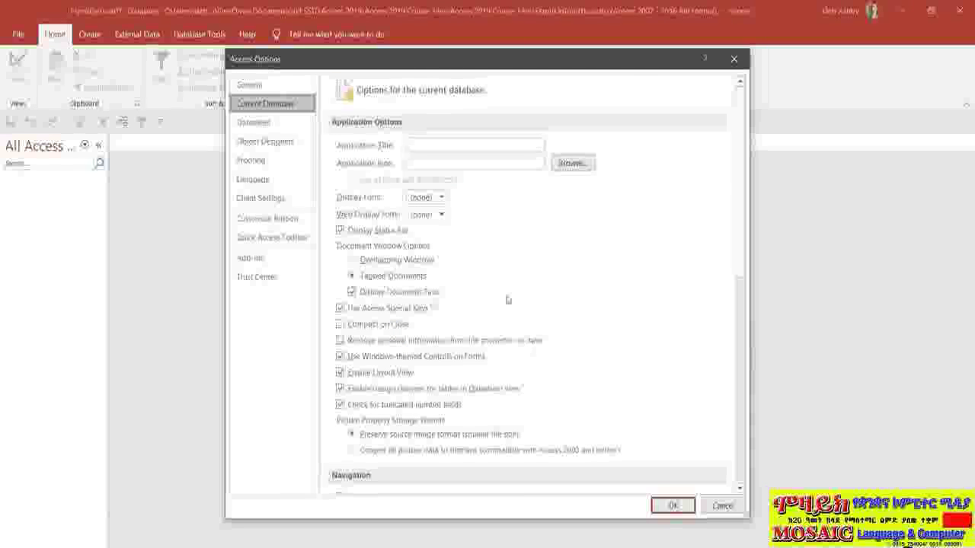
pyautogui.click(418, 144)
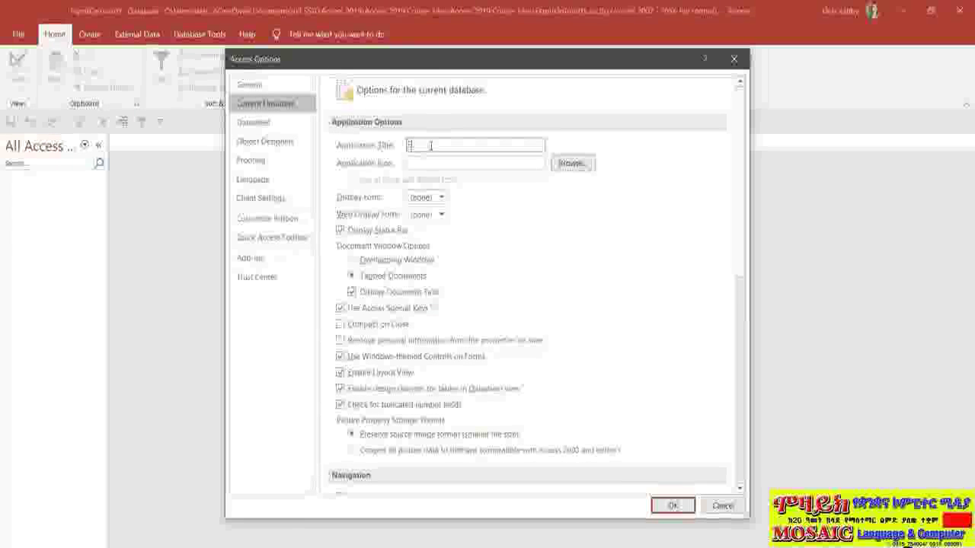
pyautogui.write('Event B')
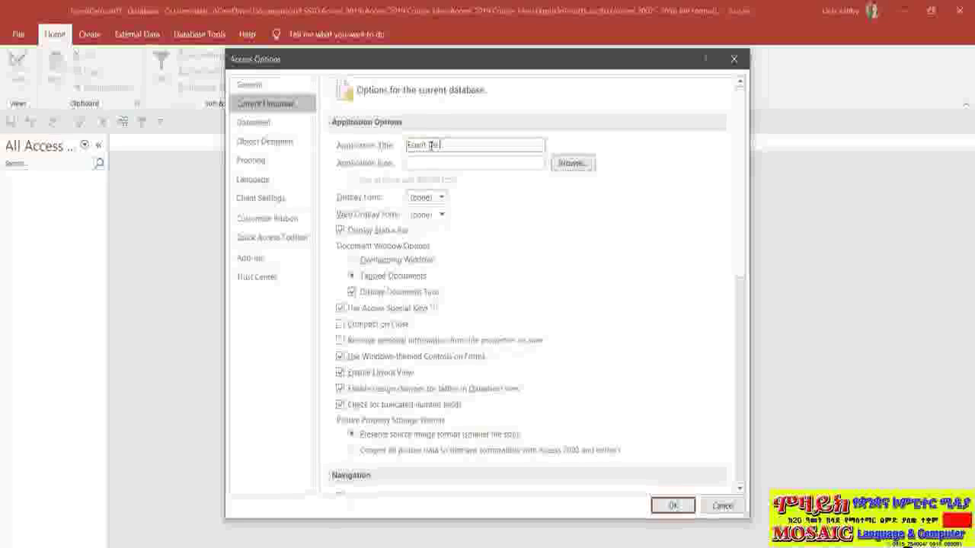
pyautogui.write('e Tour ')
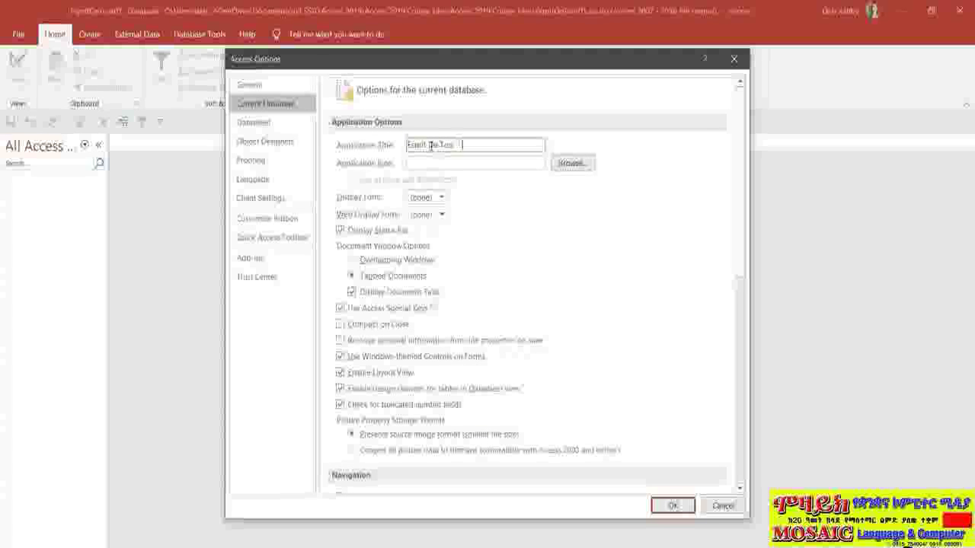
pyautogui.write('- Tri')
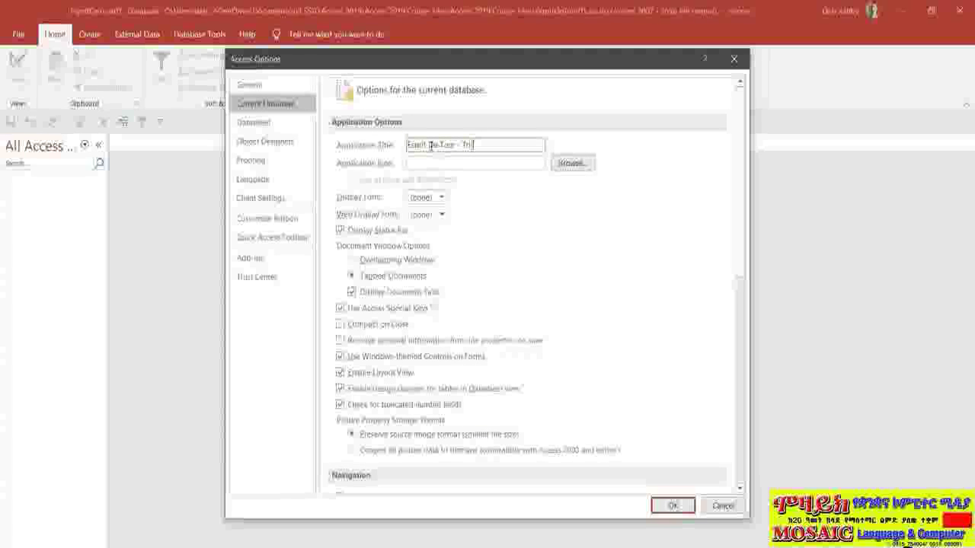
pyautogui.write('bs of a')
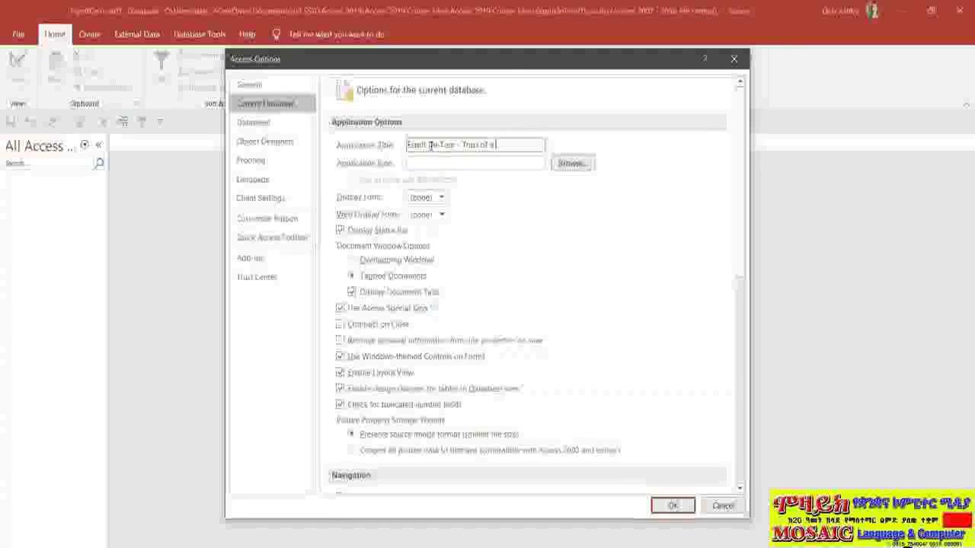
pyautogui.write(' Lifetime')
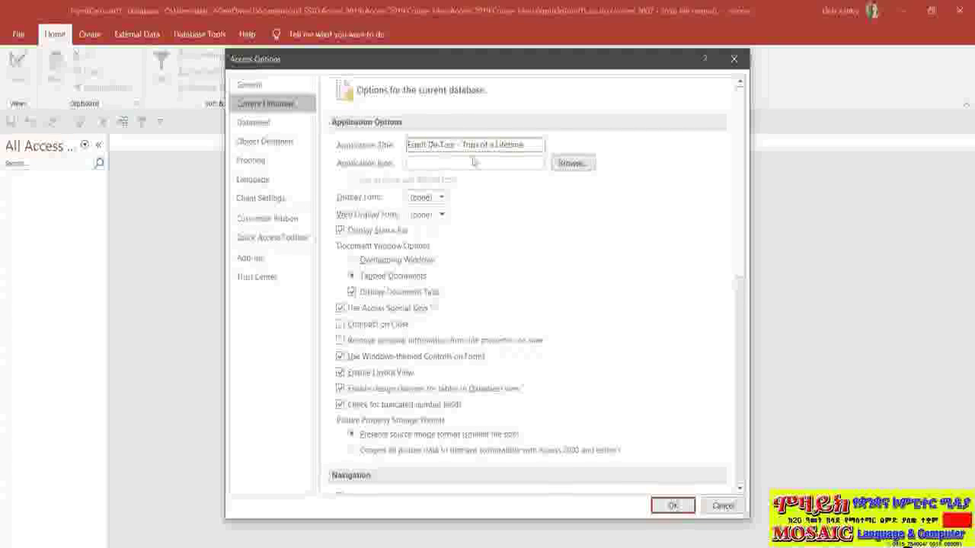
pyautogui.click(675, 507)
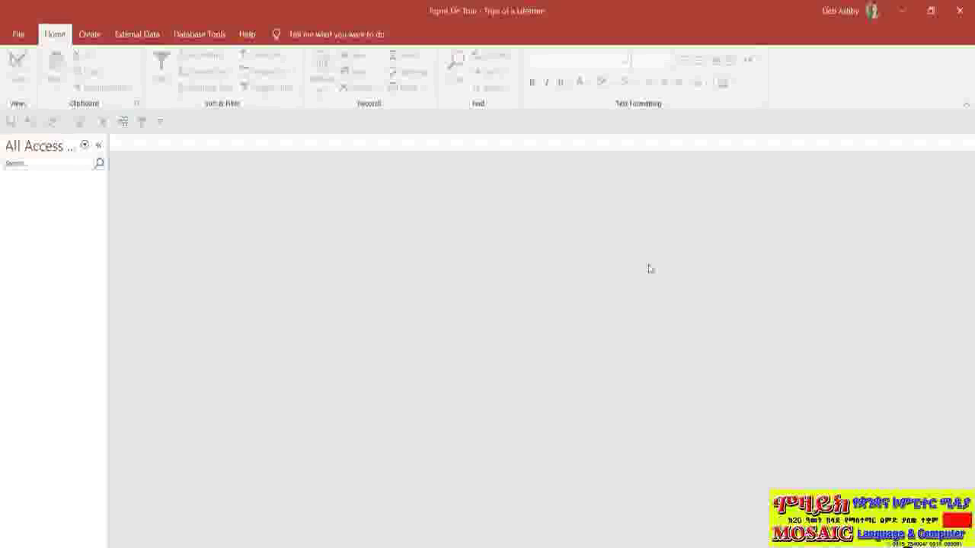
# Create a new table, save it as tbltrip and show it in Design View
pyautogui.click(91, 36)
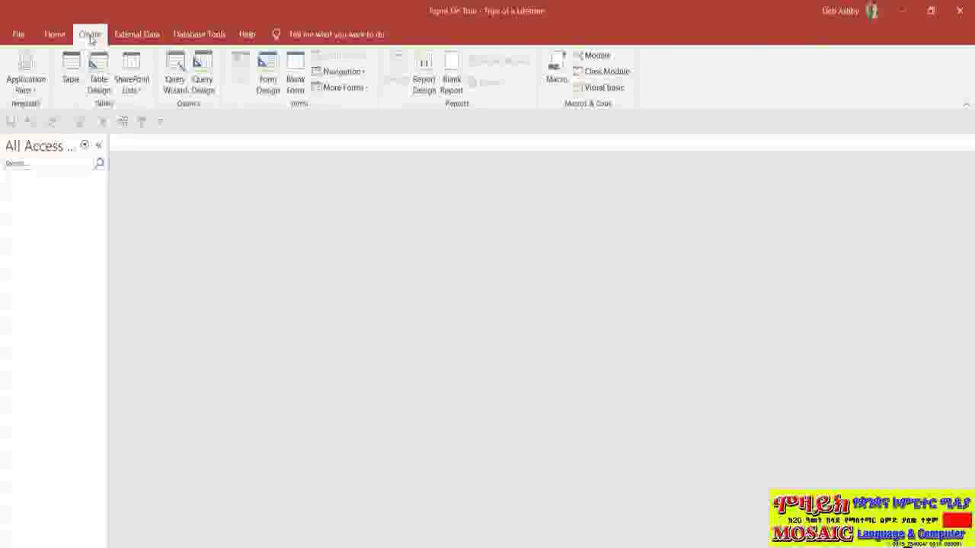
pyautogui.click(71, 79)
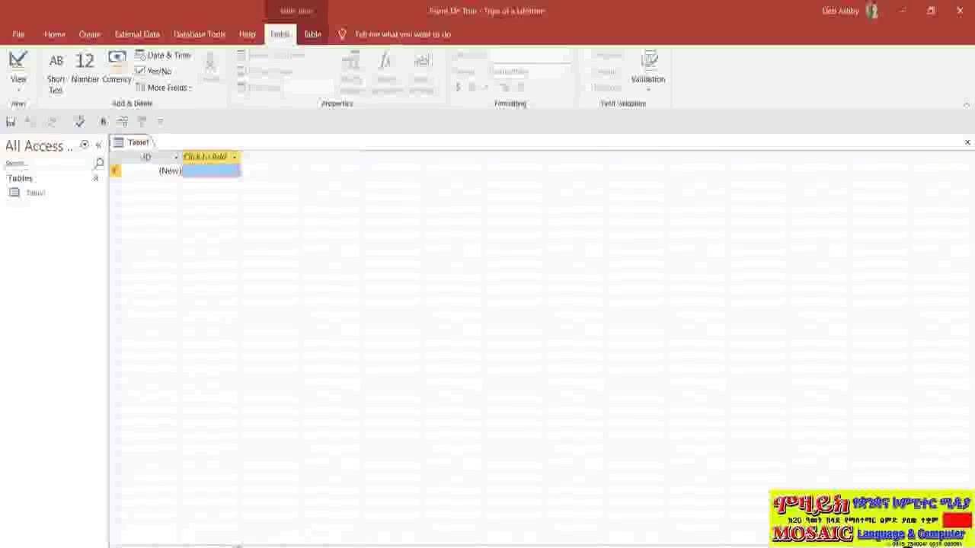
pyautogui.hotkey('ctrl', 's')
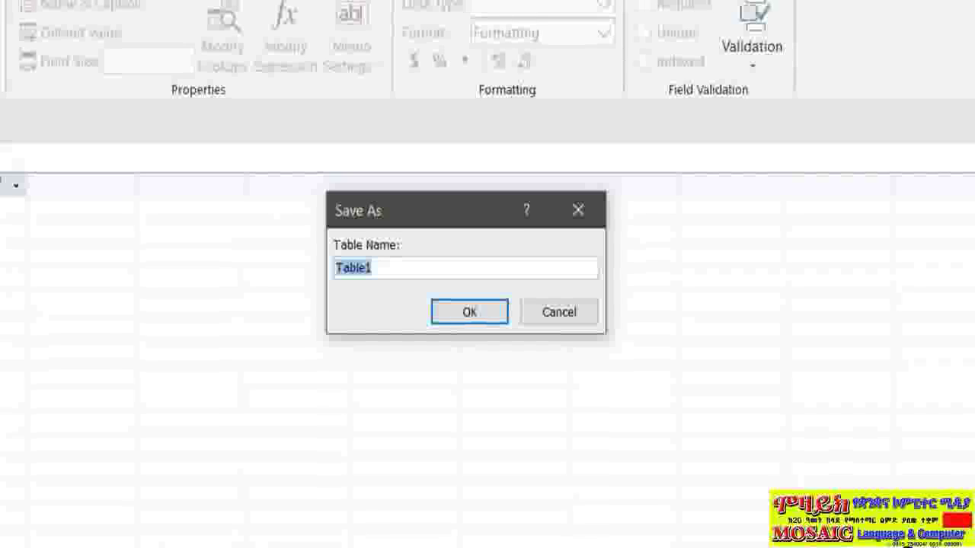
pyautogui.write('tbltri')
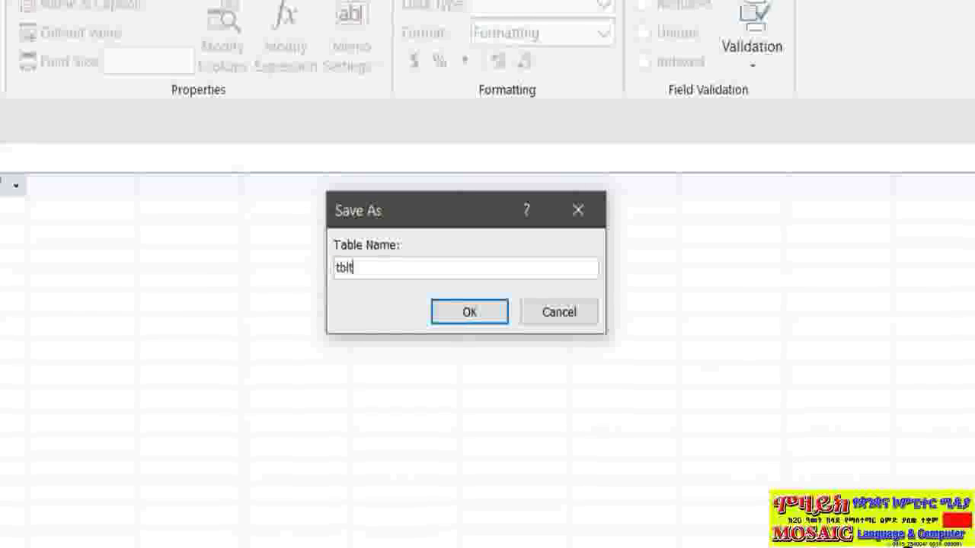
pyautogui.write('p')
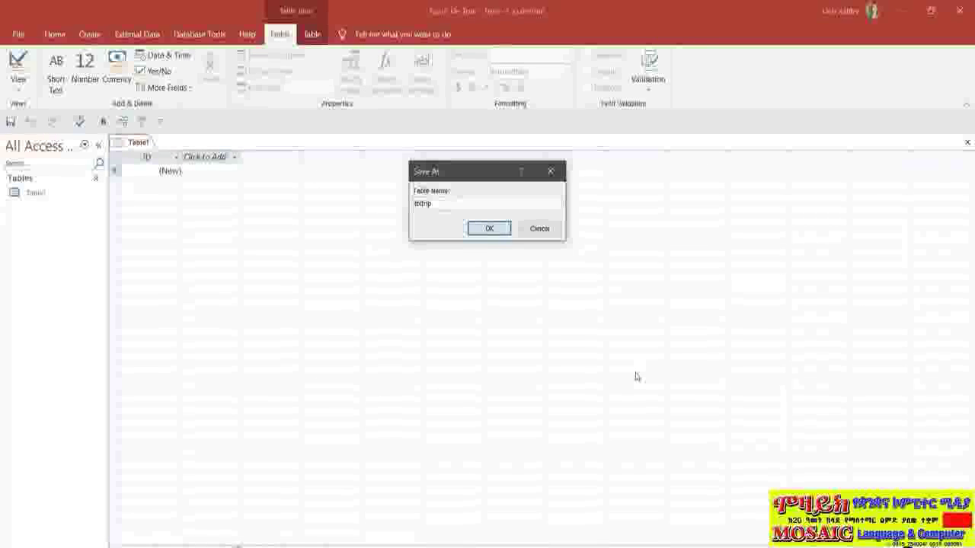
pyautogui.press('Return')
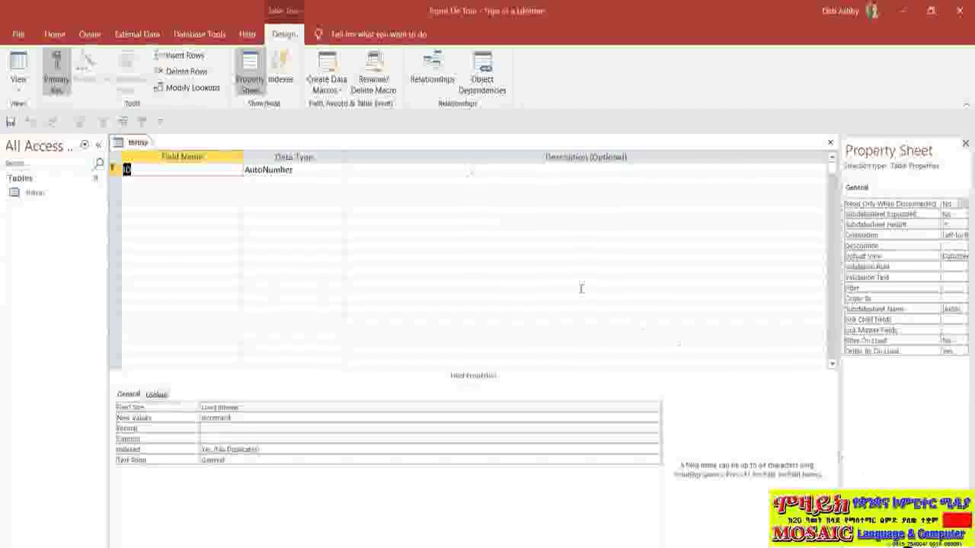
# Enter "Unique Trip ID" as the ID field's description and close the property sheet
pyautogui.click(389, 170)
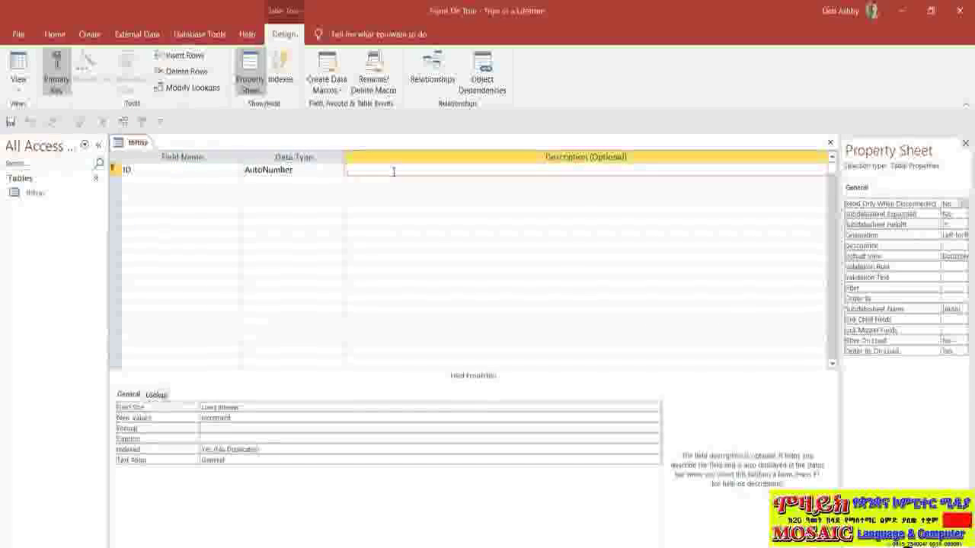
pyautogui.write('Unique ')
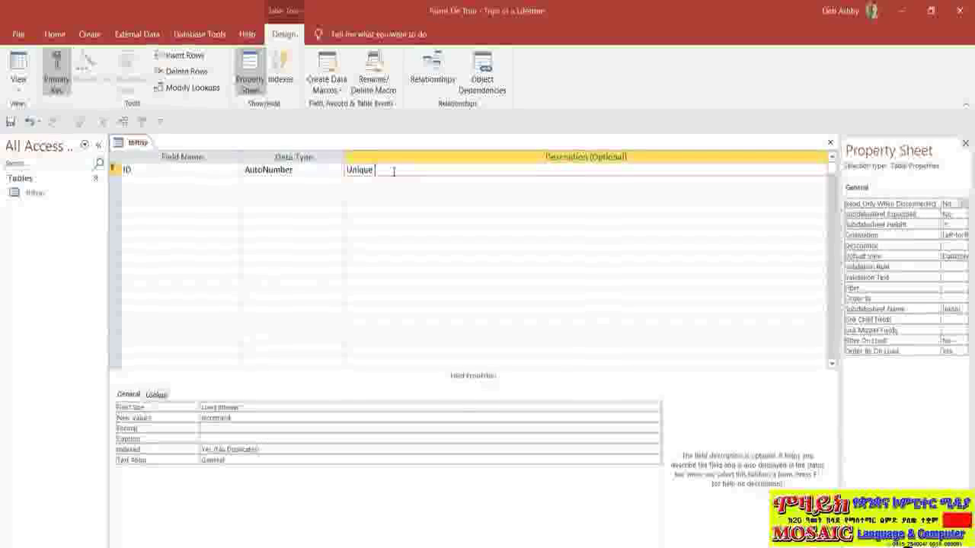
pyautogui.write('Trip ID')
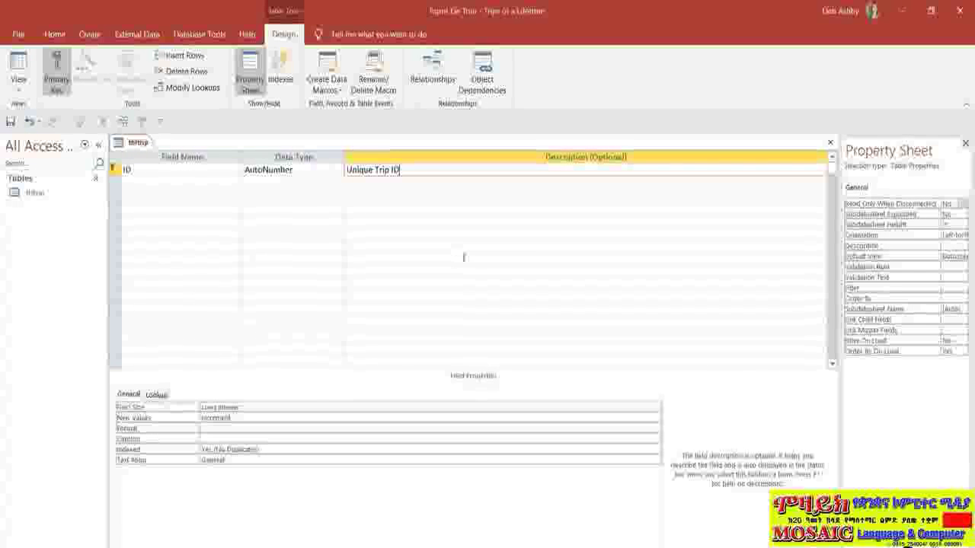
pyautogui.click(965, 144)
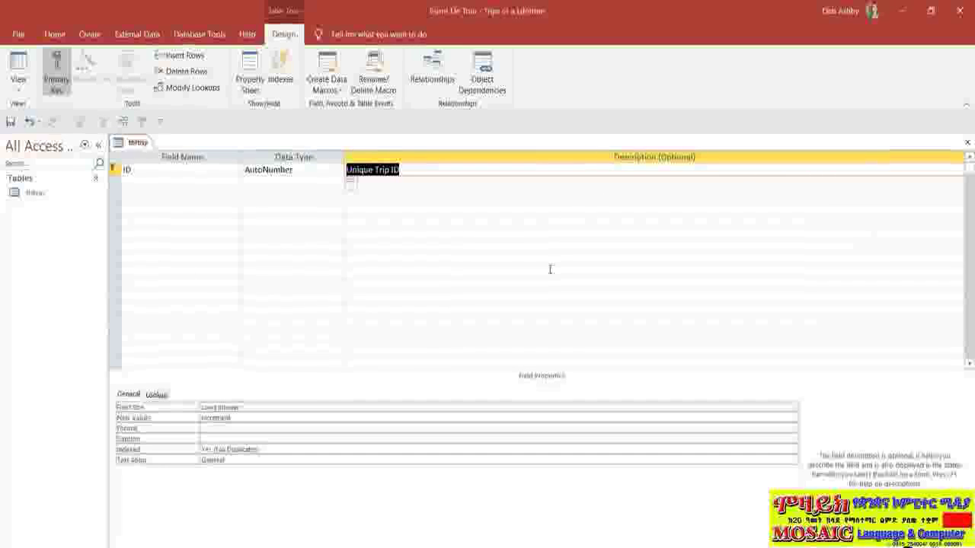
# Add a field named Code below ID for the trip code in the notes, with the Short Text data type
pyautogui.click(159, 184)
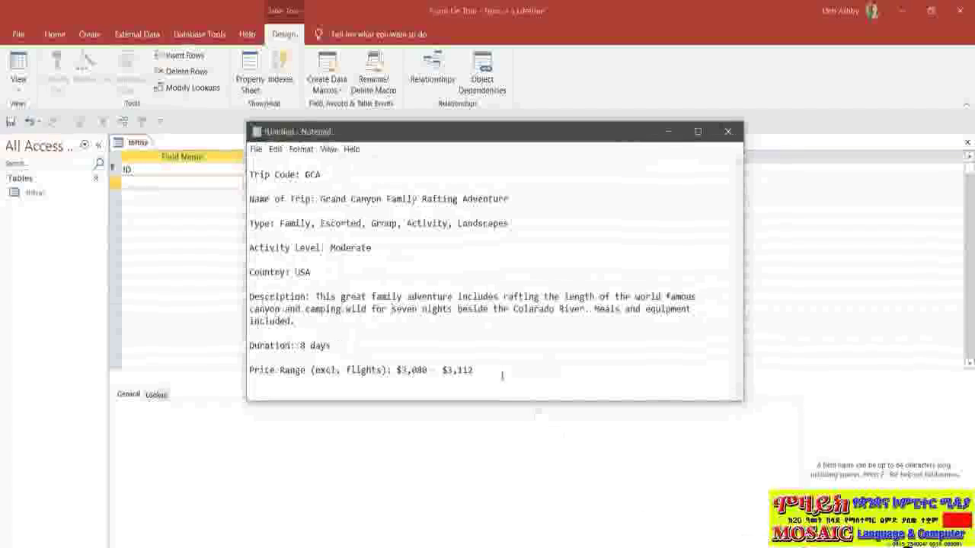
pyautogui.moveTo(322, 175); pyautogui.dragTo(249, 174)
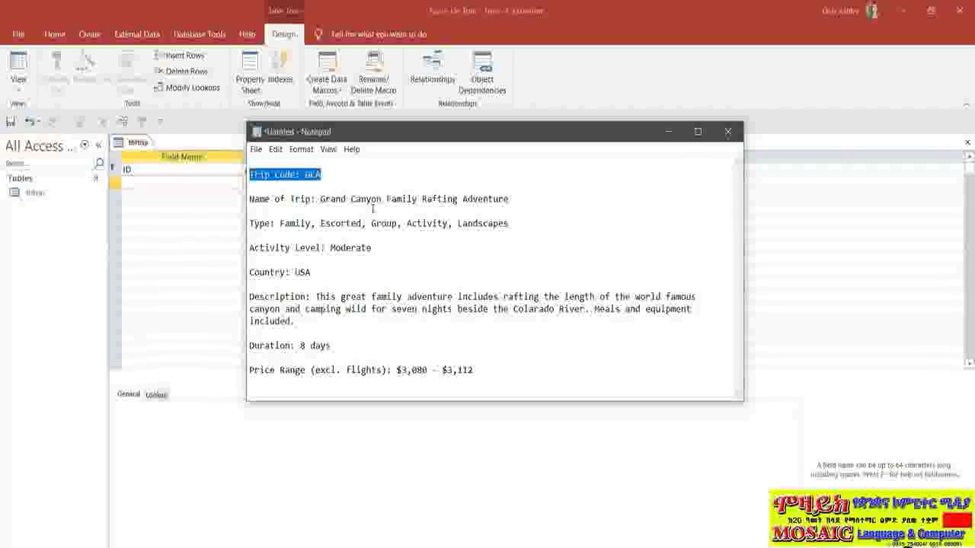
pyautogui.click(135, 182)
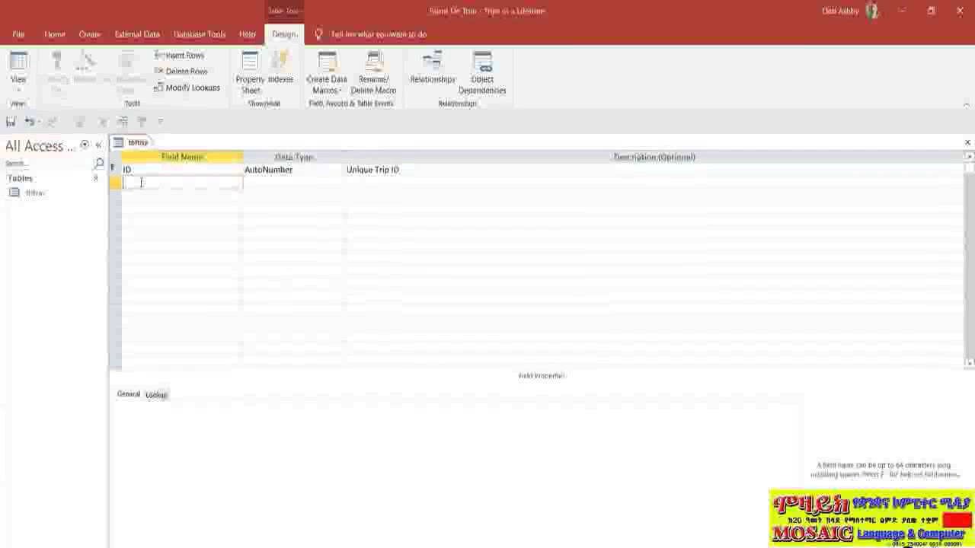
pyautogui.write('e')
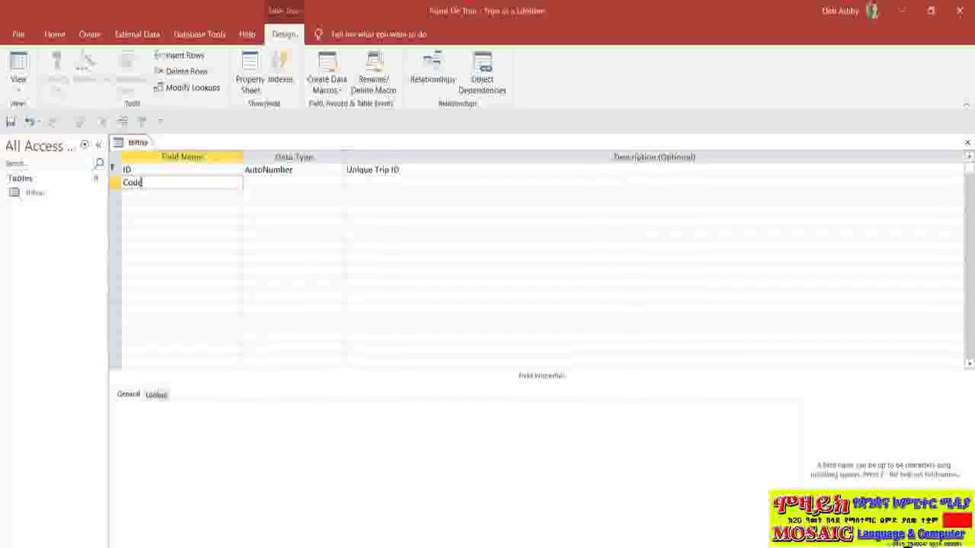
pyautogui.press('Tab')
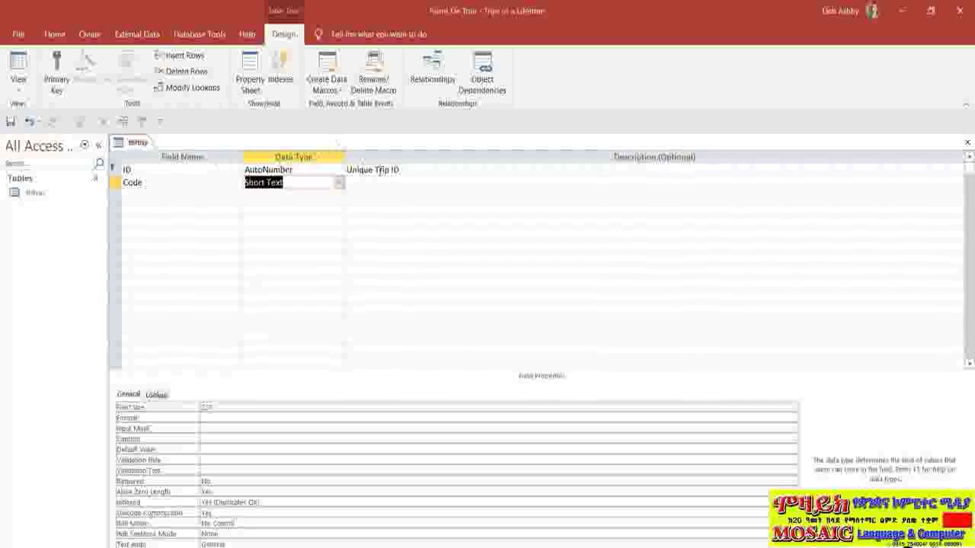
pyautogui.click(340, 183)
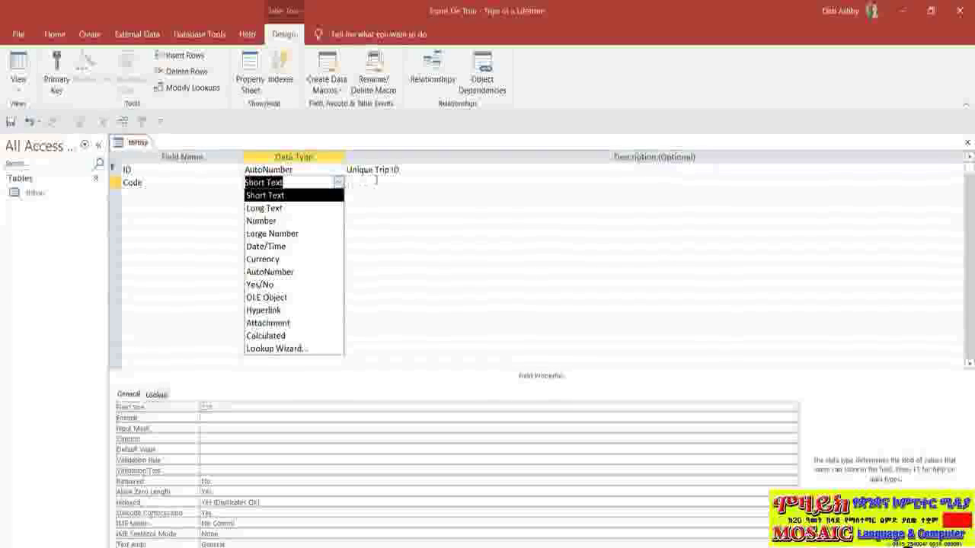
# Enter "3 character trip code" as the Code field's description
pyautogui.click(375, 179)
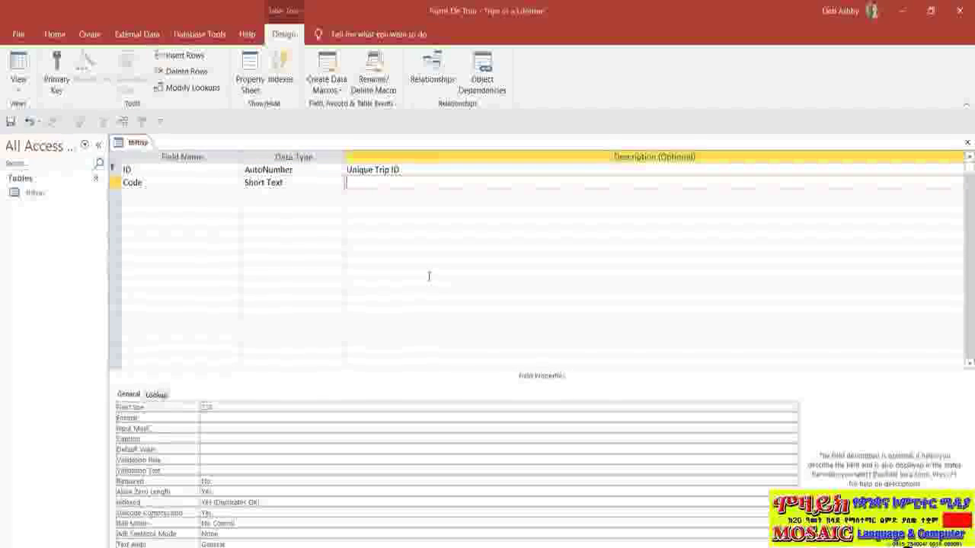
pyautogui.write('3 c')
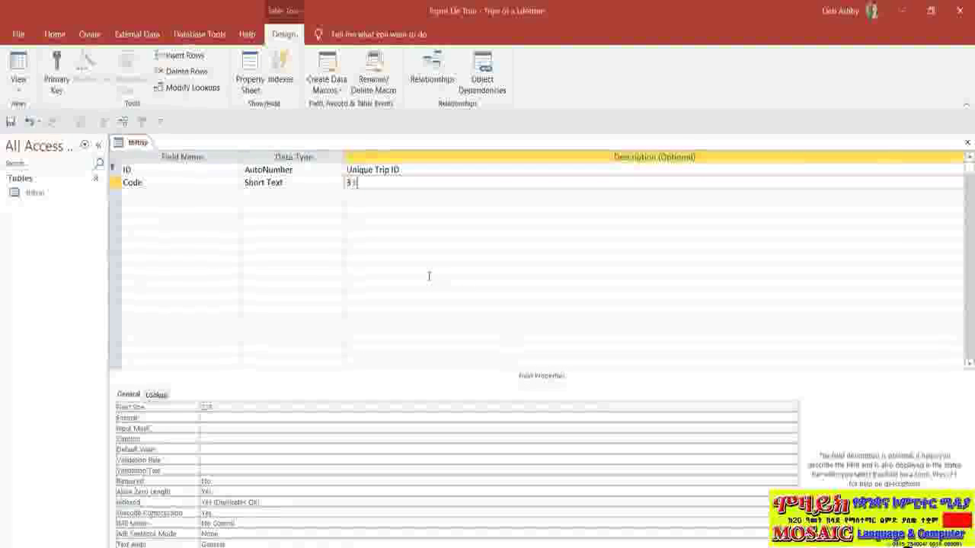
pyautogui.write('haracter')
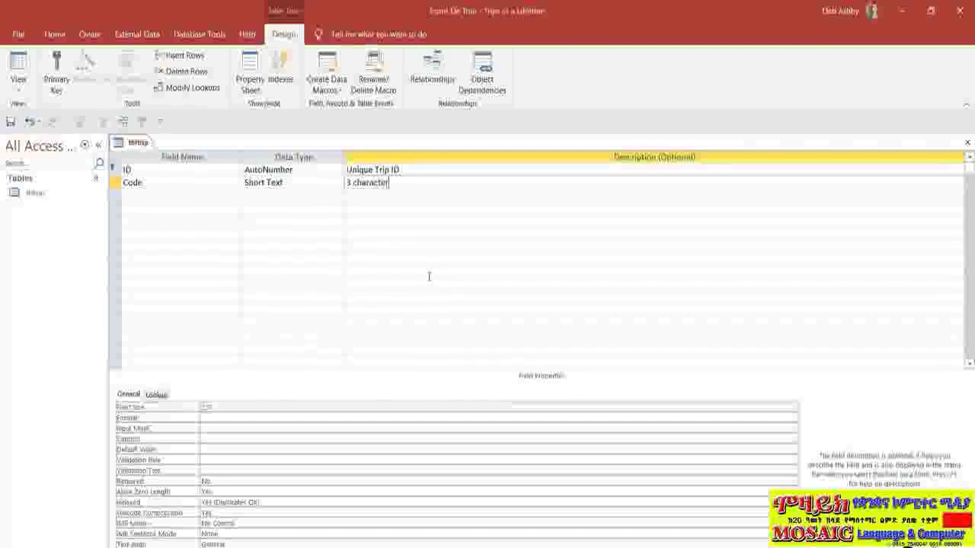
pyautogui.write(' trip ')
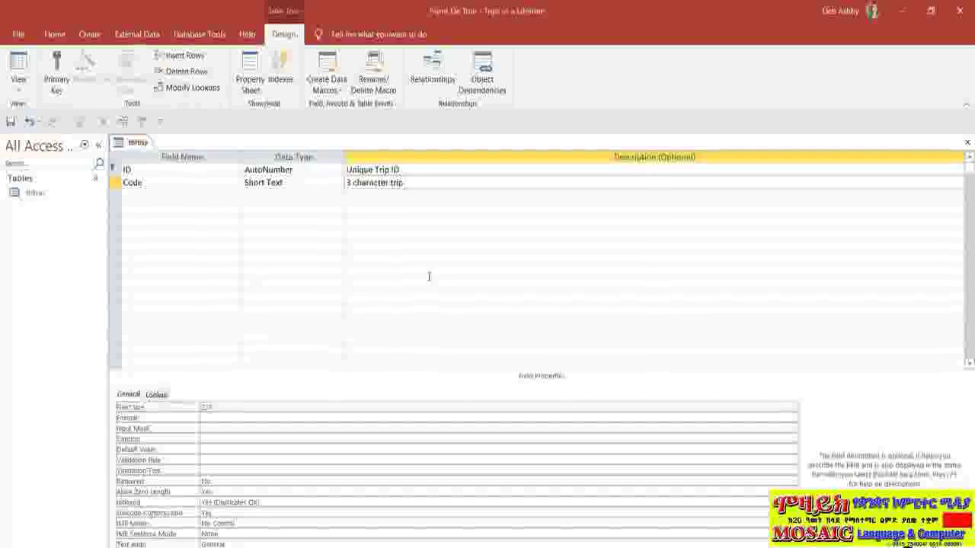
pyautogui.write('code')
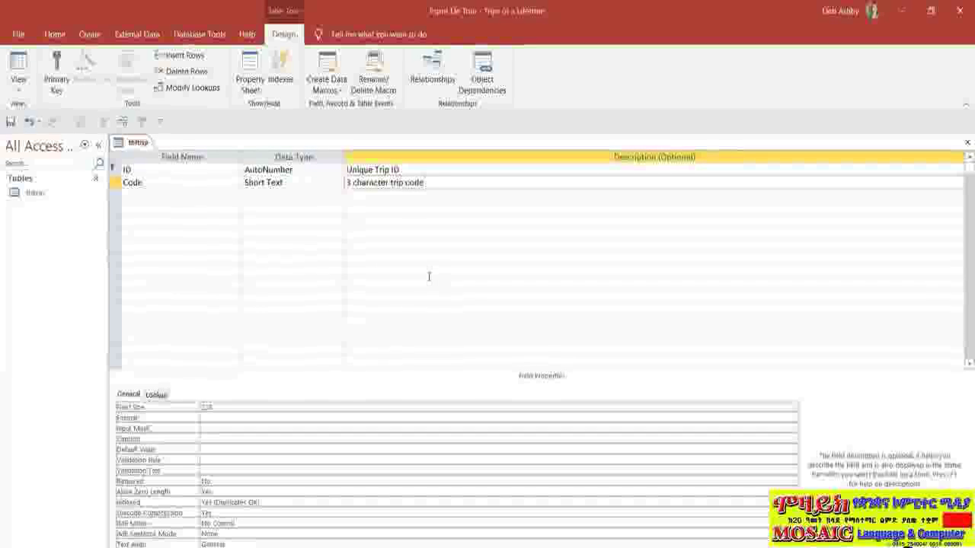
pyautogui.press('Return')
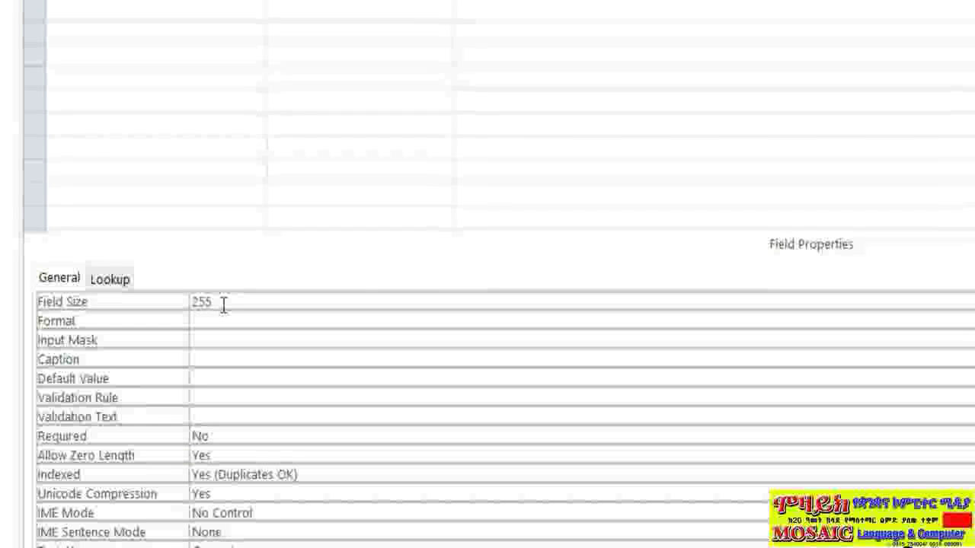
# Set the Code field's size to 3 and its Required property to Yes
pyautogui.moveTo(223, 304); pyautogui.dragTo(187, 317)
pyautogui.write('3')
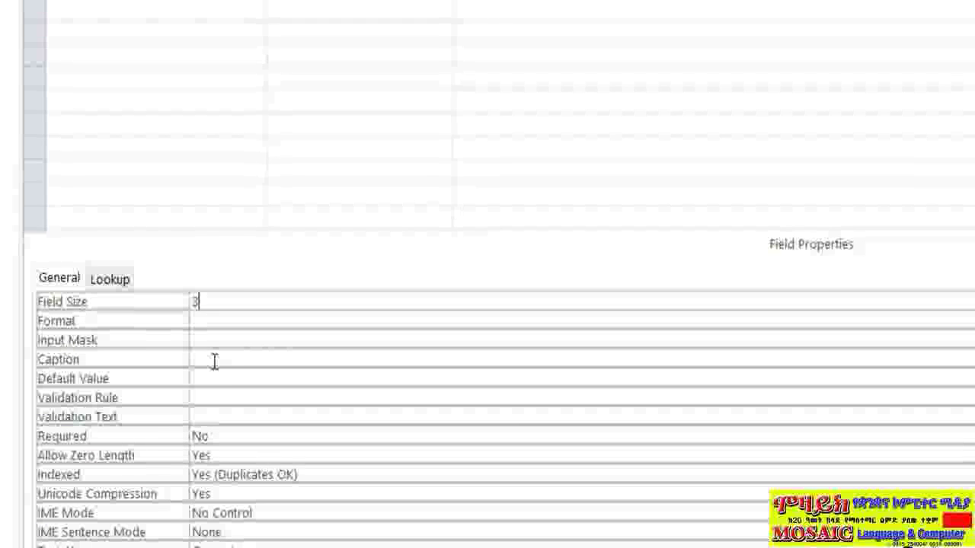
pyautogui.click(217, 437)
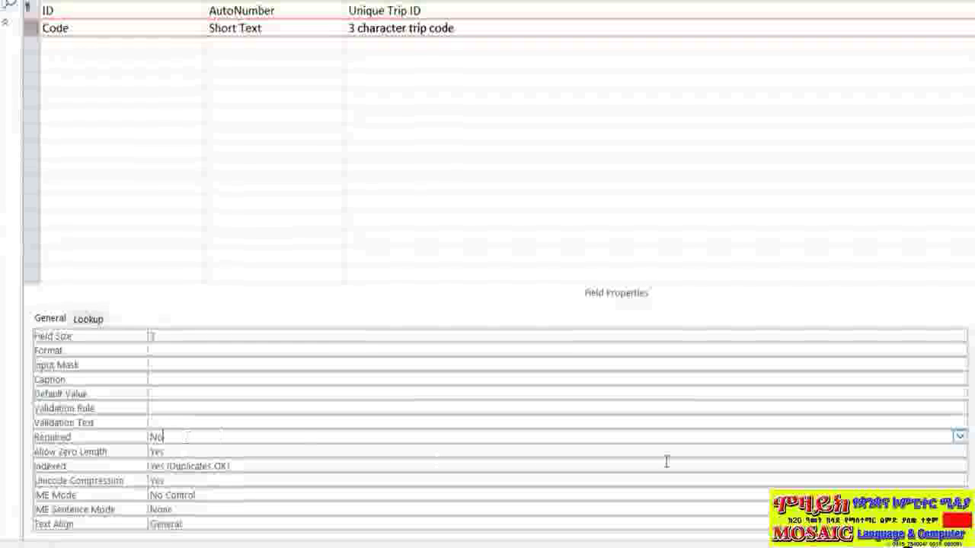
pyautogui.click(958, 437)
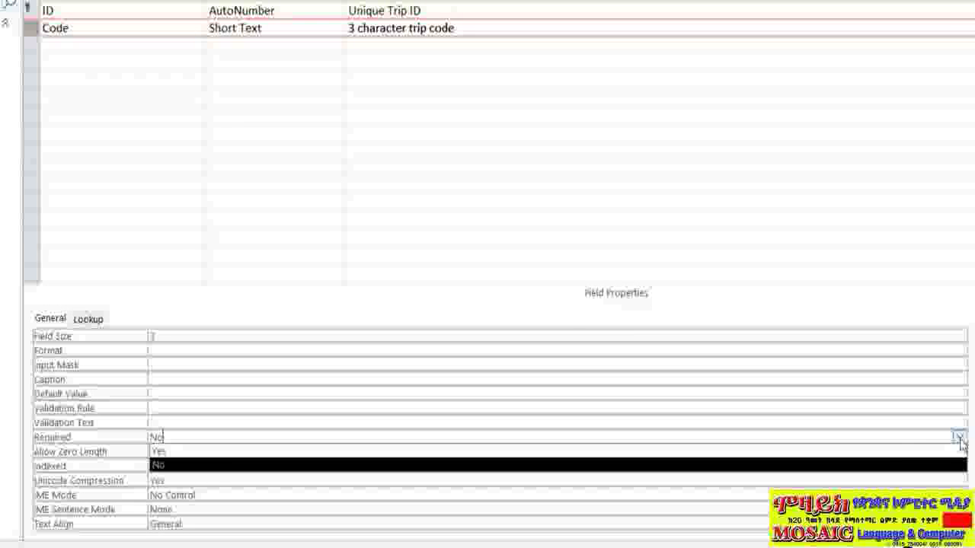
pyautogui.click(894, 457)
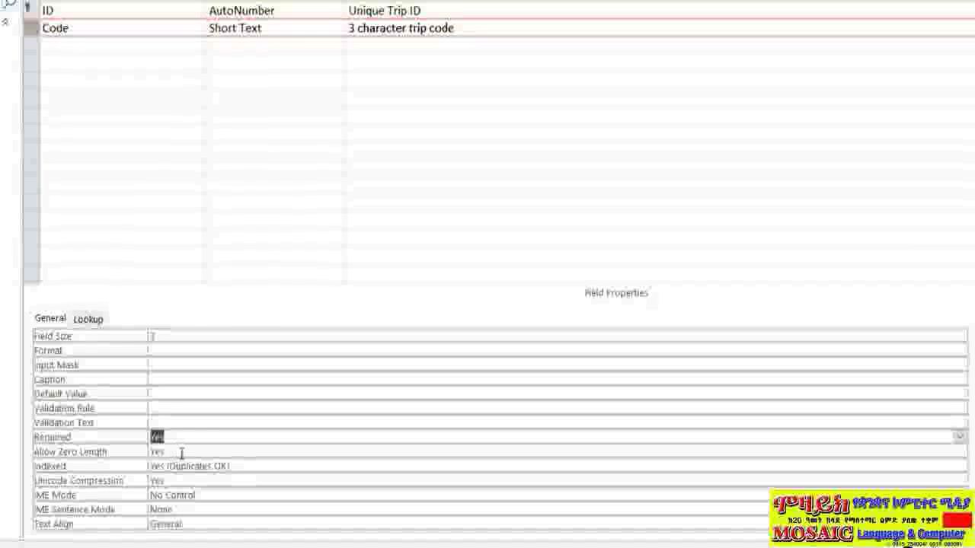
# Set the Code field's Allow Zero Length property to No
pyautogui.click(957, 452)
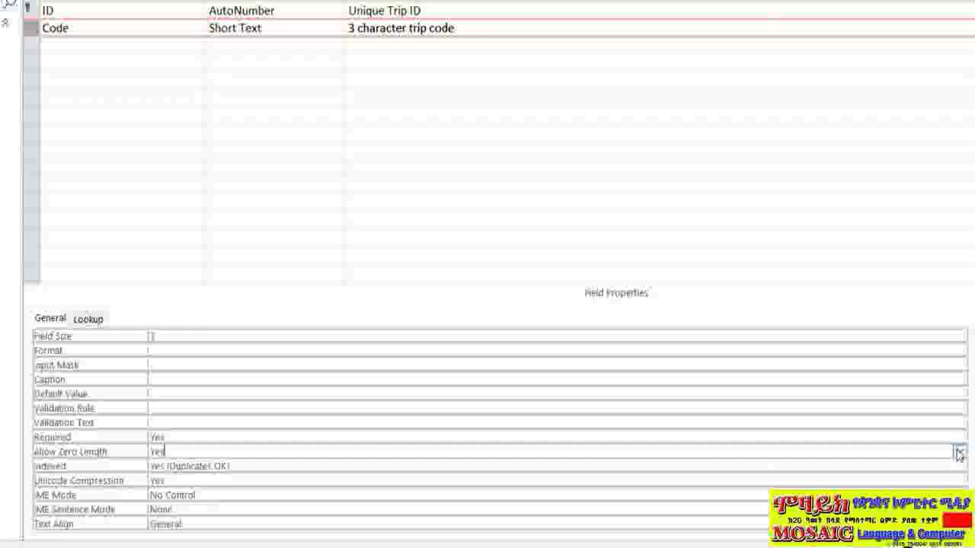
pyautogui.click(958, 454)
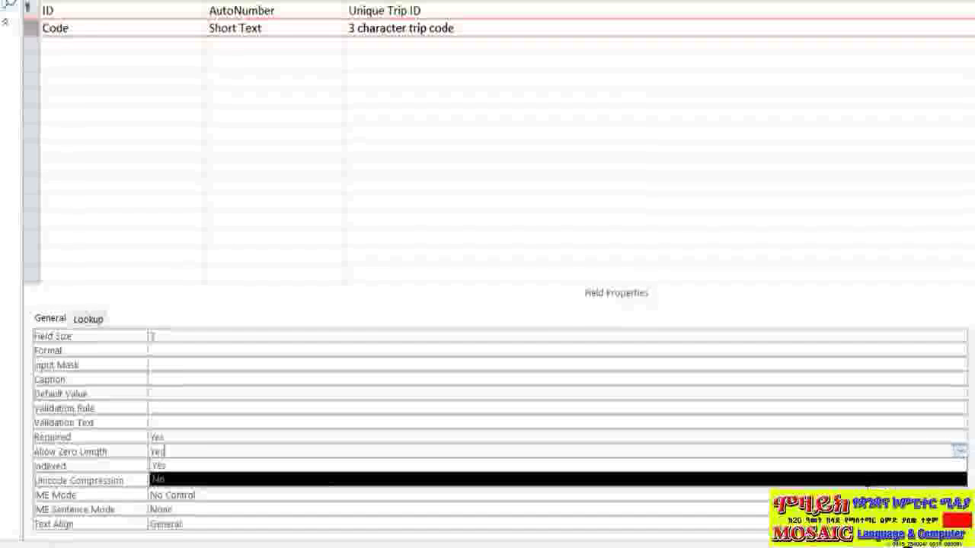
pyautogui.click(867, 494)
pyautogui.doubleClick(156, 452)
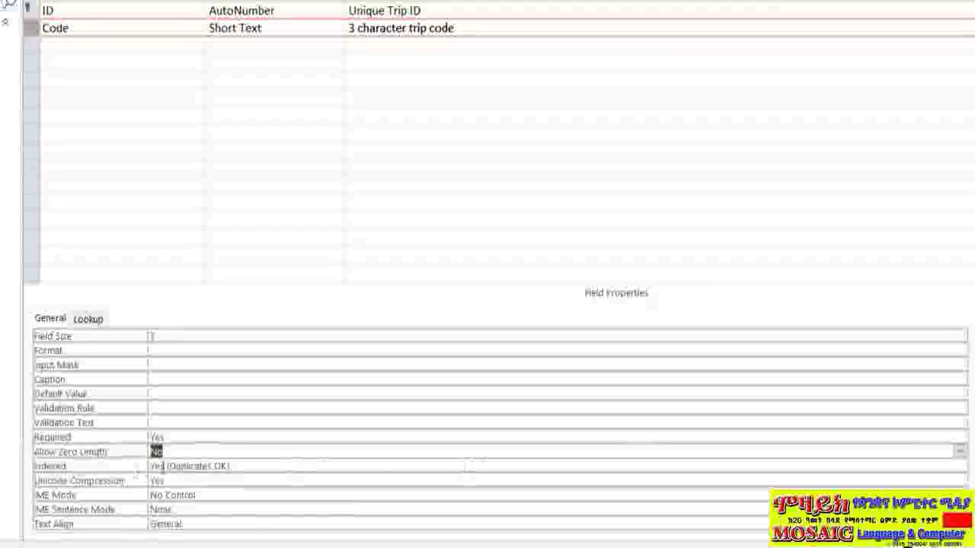
# Set the Code field's Indexed property to Yes (No Duplicates)
pyautogui.click(169, 466)
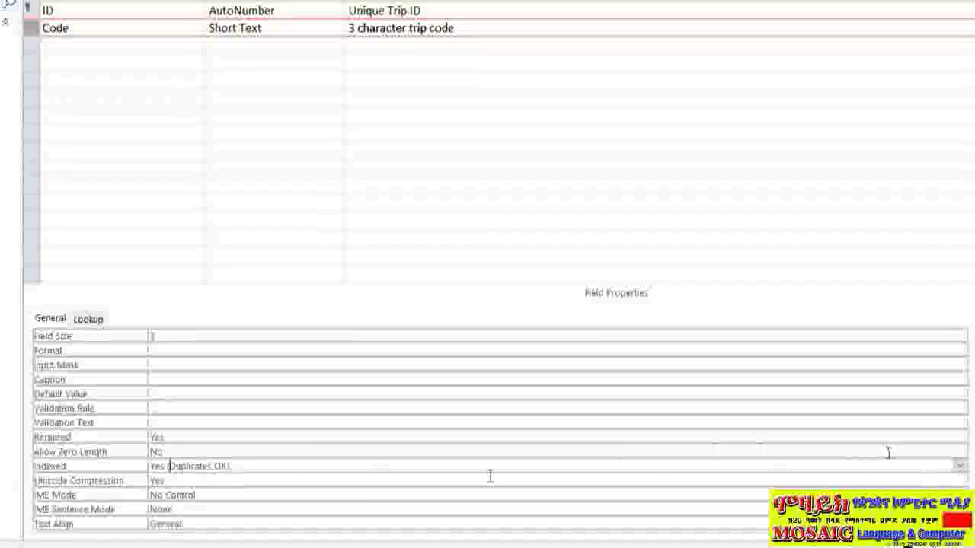
pyautogui.click(960, 468)
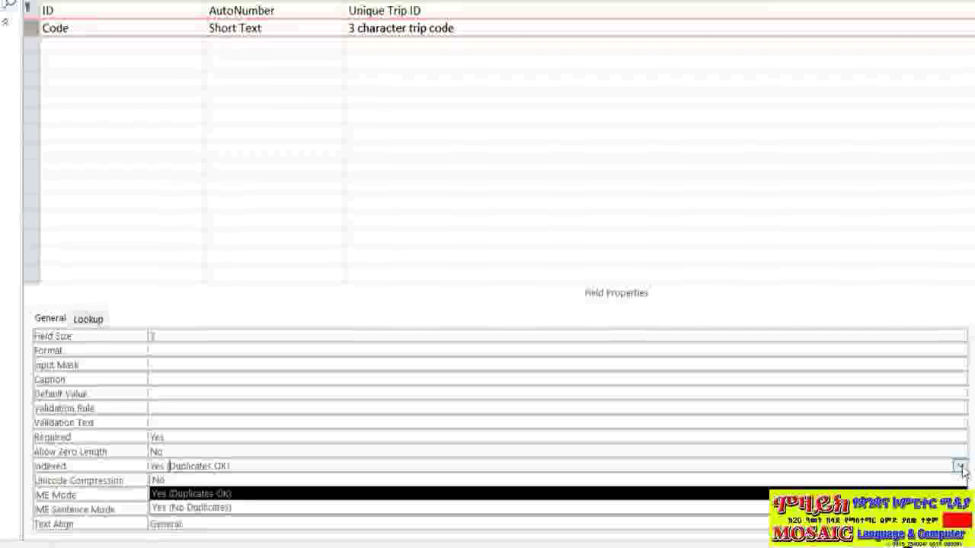
pyautogui.press('Down')
pyautogui.press('Return')
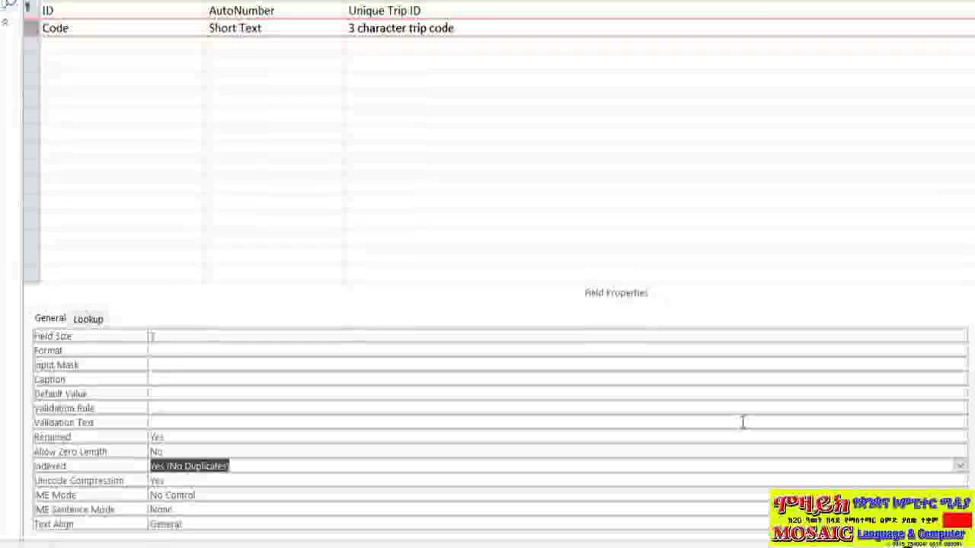